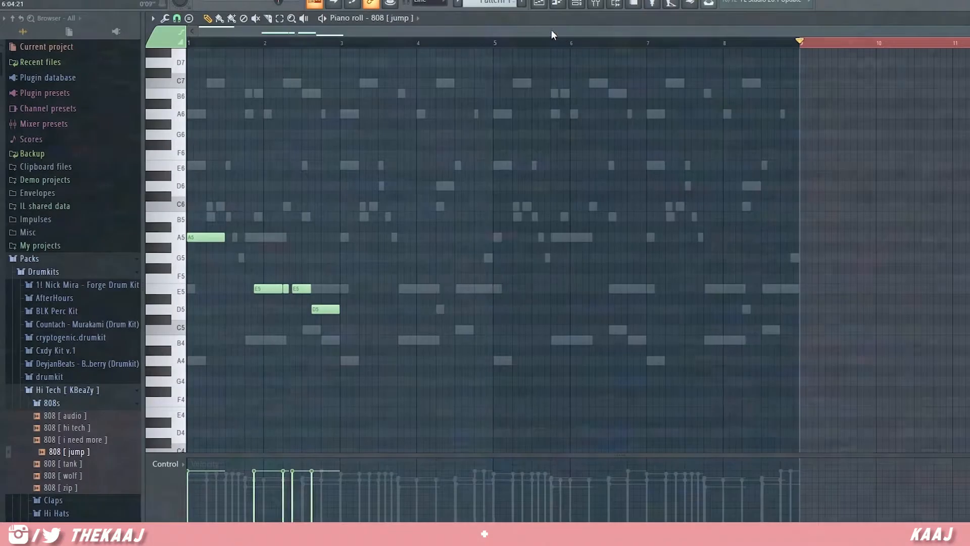
Step: Extend the 808 line through bars 3 and 4 with A5, B5, D5 and E5 notes, and duplicate the four bars
key("space")
left_click_drag(484, 289, 485, 217)
key("space")
left_click_drag(559, 283, 536, 308)
left_click_drag(563, 299, 596, 337)
key("shift+Up")
key("shift+Up")
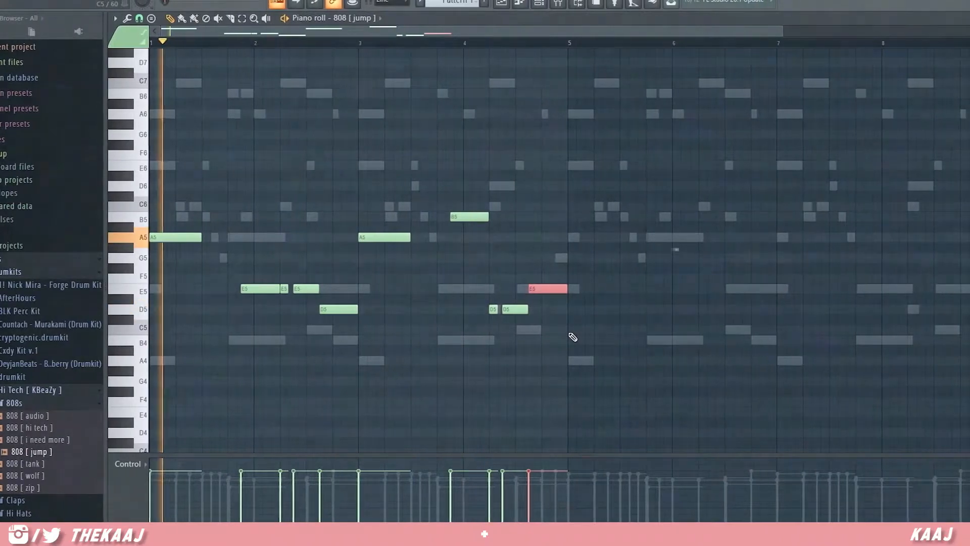
left_click_drag(404, 61, 463, 66)
key("ctrl+b")
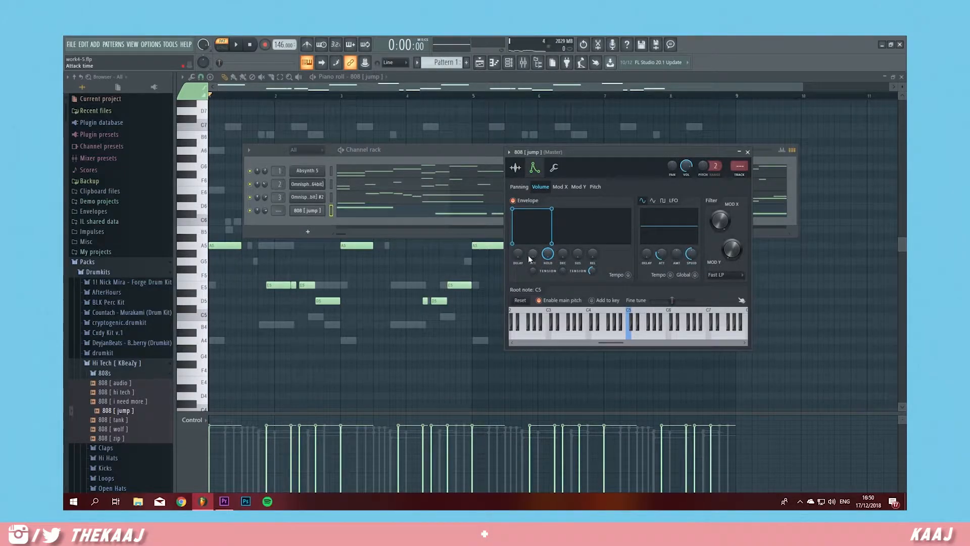
Step: Try a longer attack and a shorter hold on the 808 [ jump ] volume envelope
right_click(517, 257)
left_click(528, 264)
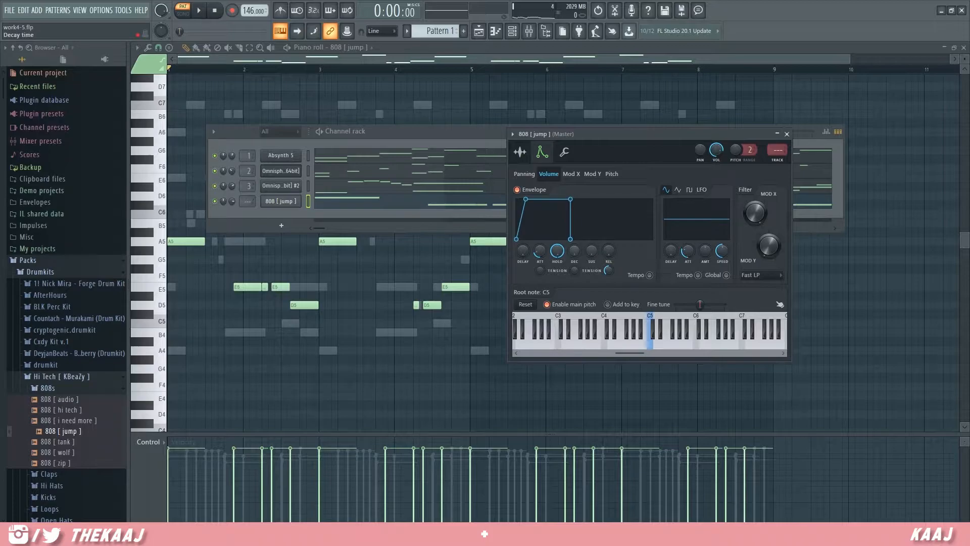
left_click_drag(591, 251, 560, 250)
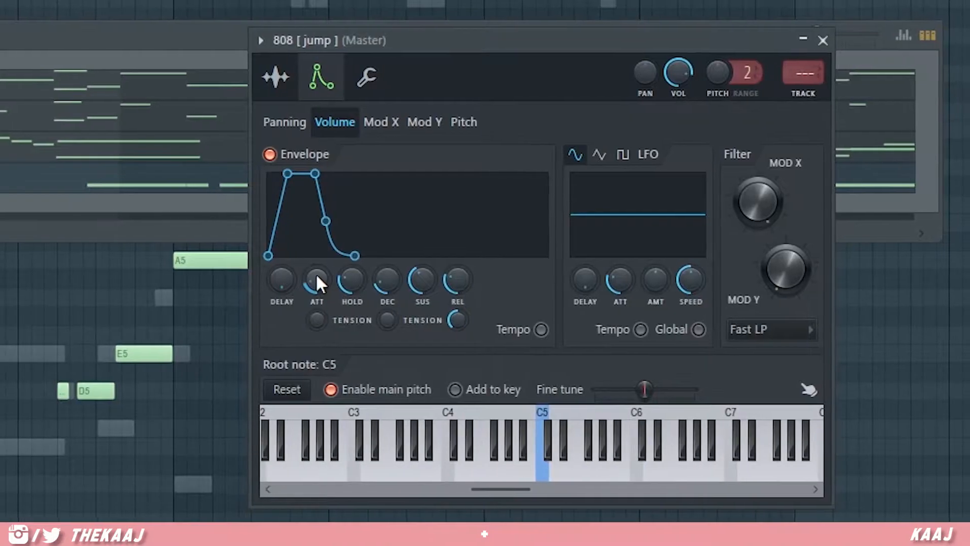
left_click_drag(540, 249, 559, 223)
left_click_drag(364, 278, 380, 303)
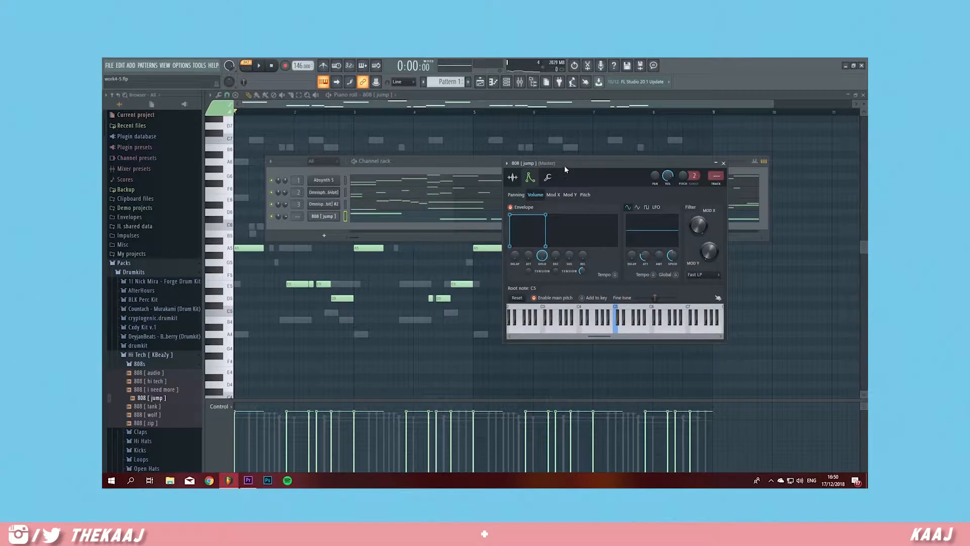
Step: Close the 808 [ jump ] channel settings and hide the channel rack to uncover the piano roll
left_click_drag(565, 169, 524, 195)
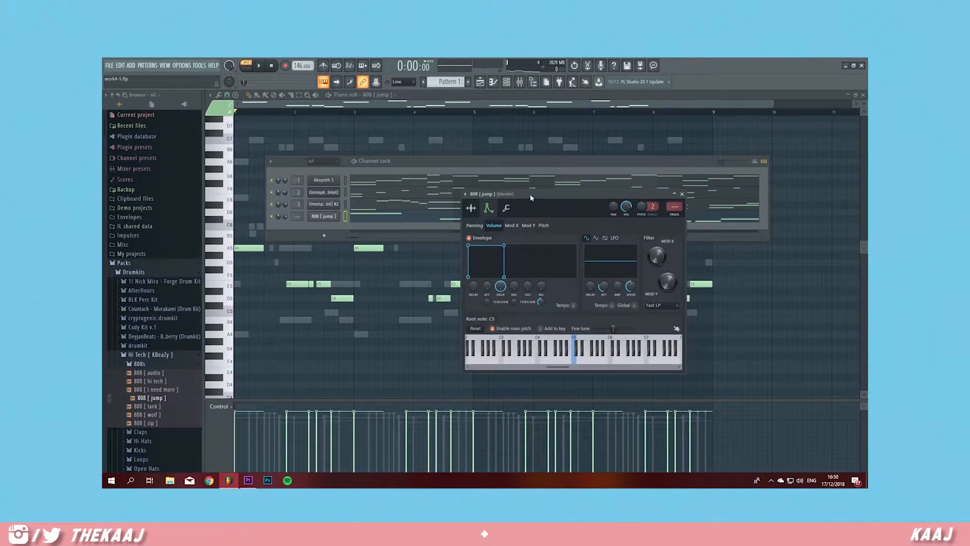
left_click(681, 189)
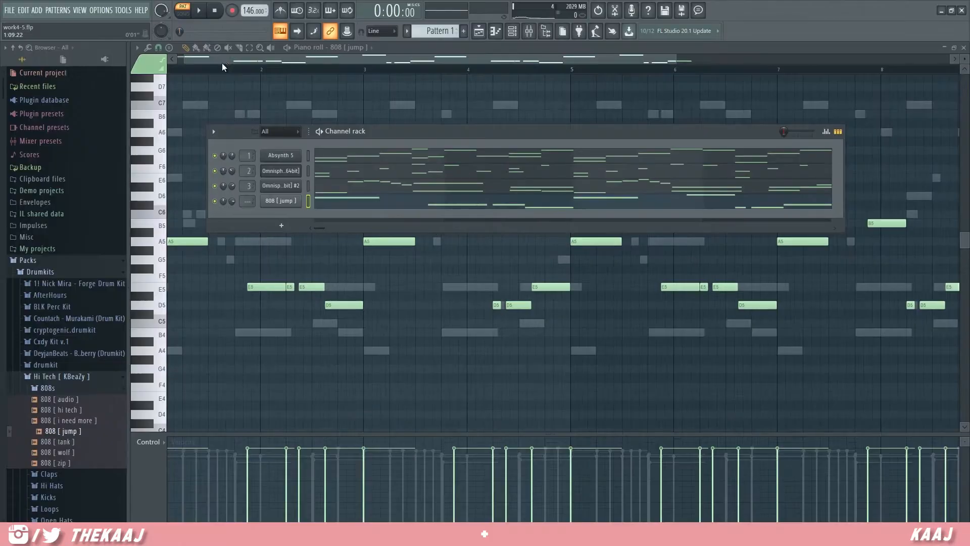
left_click_drag(277, 105, 271, 105)
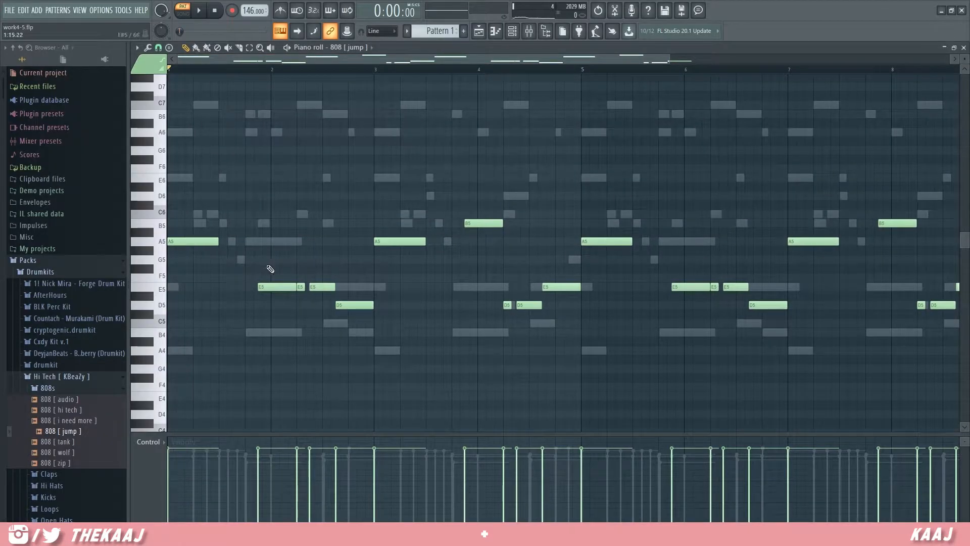
left_click(512, 31)
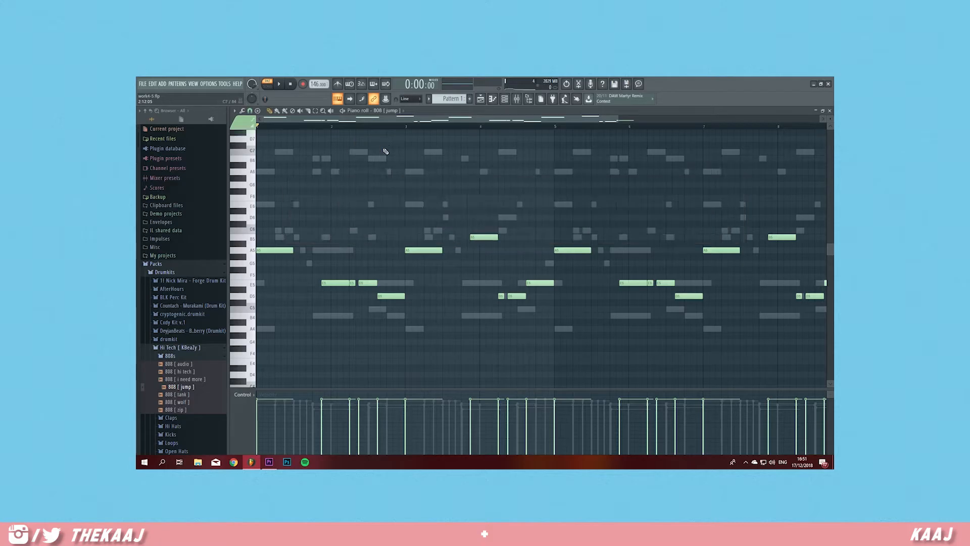
Step: Play back the eight-bar 808 pattern in the piano roll
scroll(373, 130, "down", 2)
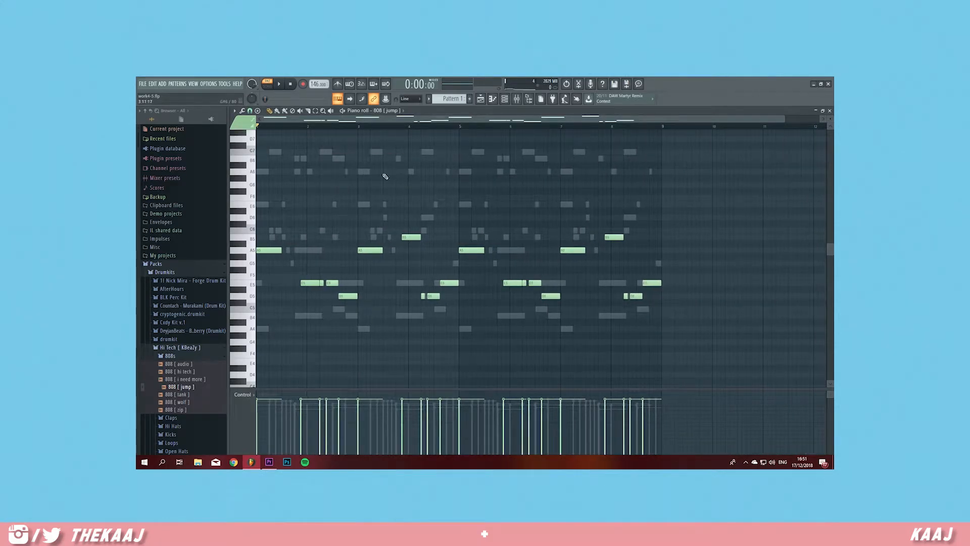
key("space")
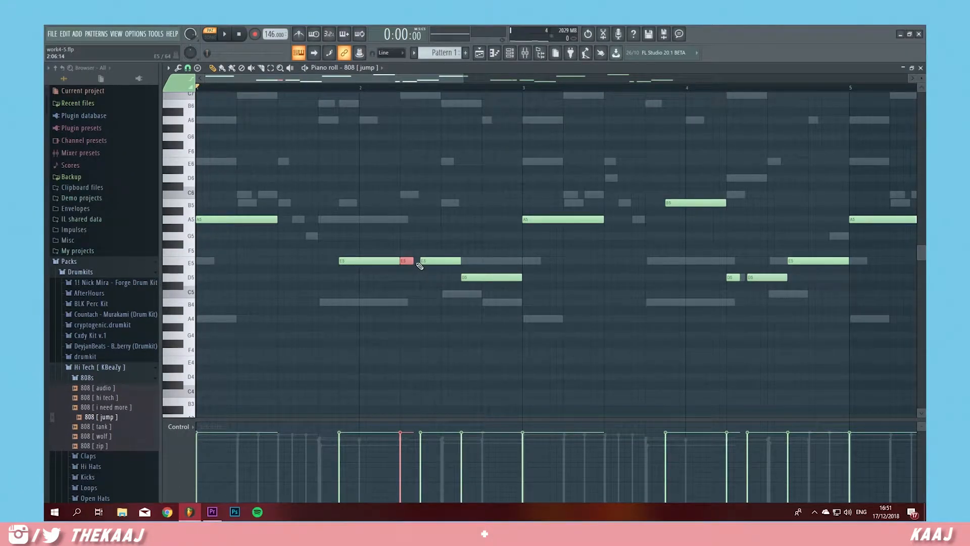
left_click(416, 248, "ctrl")
key("space")
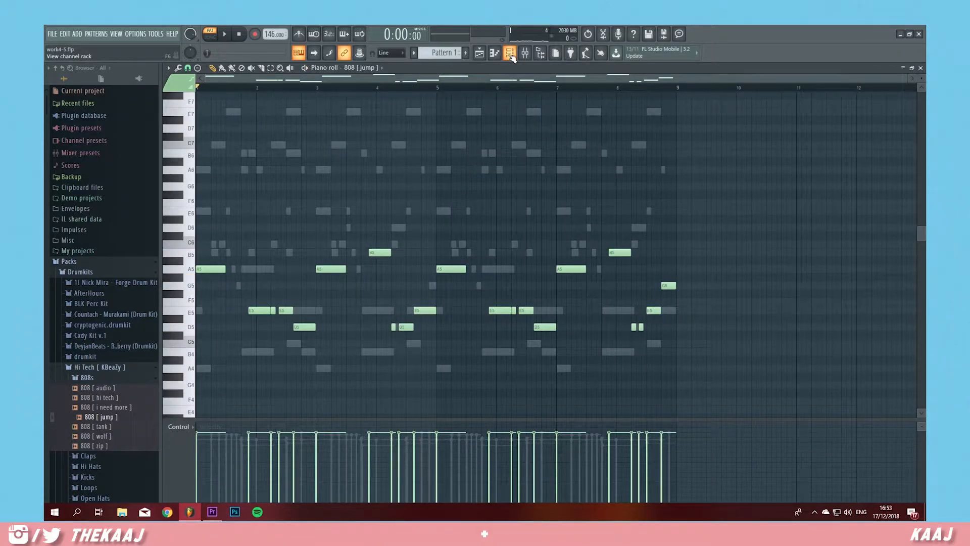
Step: Show the channel rack and listen to the pattern together with the nm - torontos kick
left_click(510, 53)
key("space")
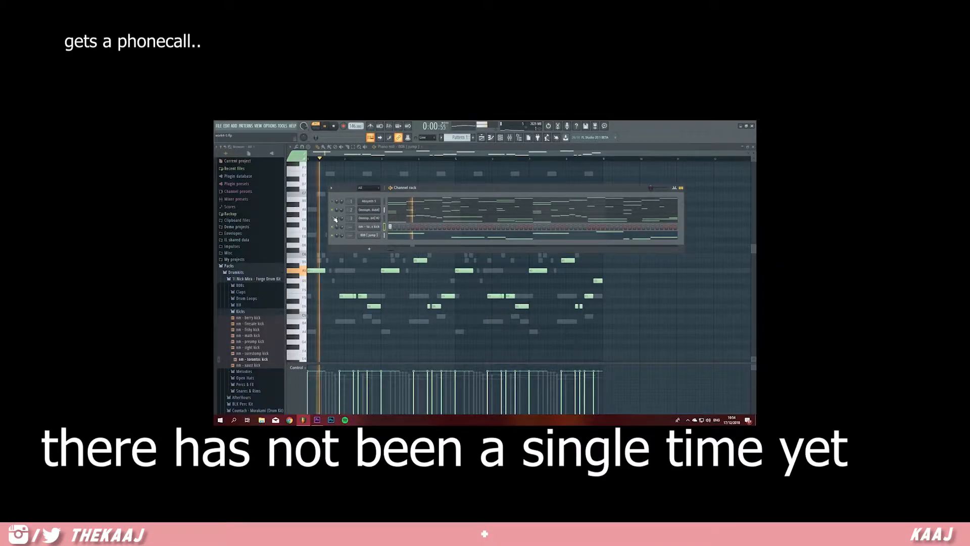
key("space")
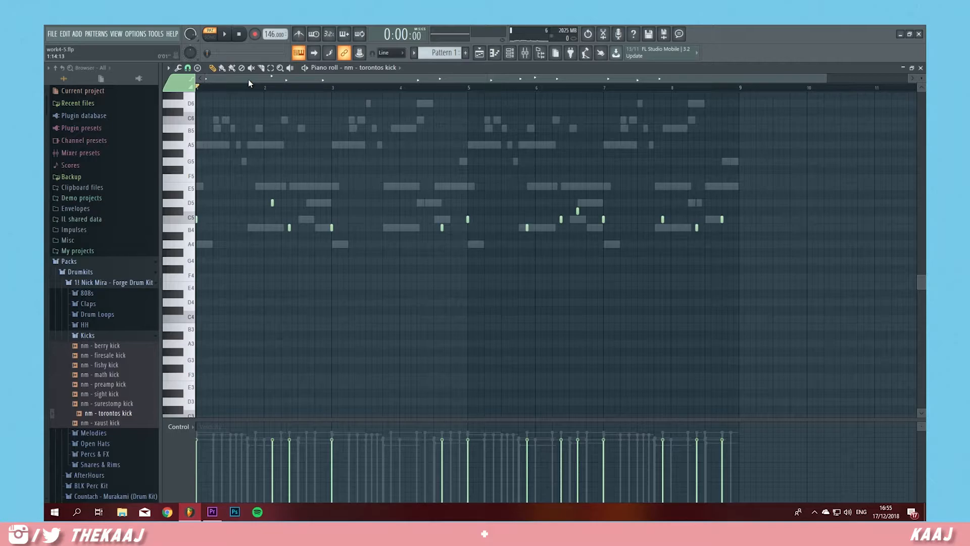
key("space")
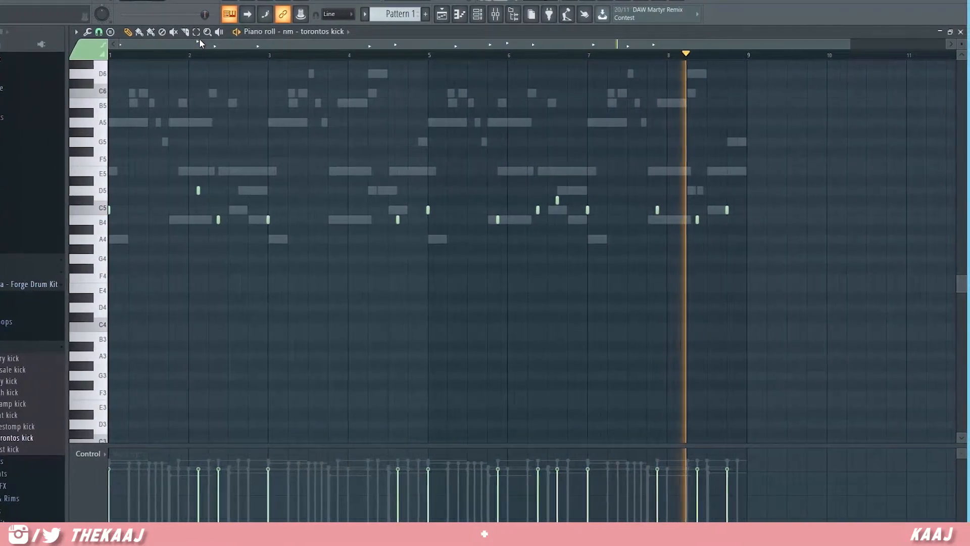
key("space")
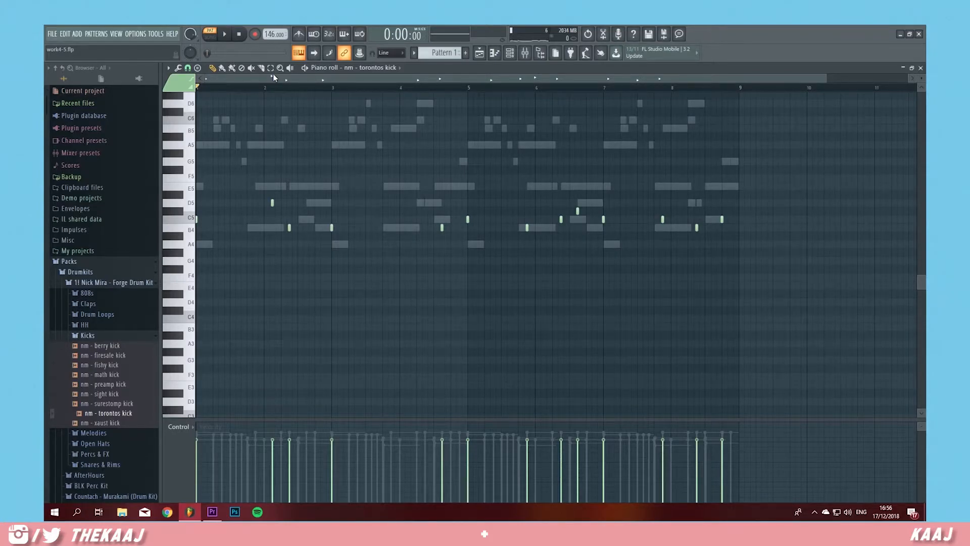
Step: Fill the nm - 999 hh channel with a hi-hat on every second step from the channel rack
key("F6")
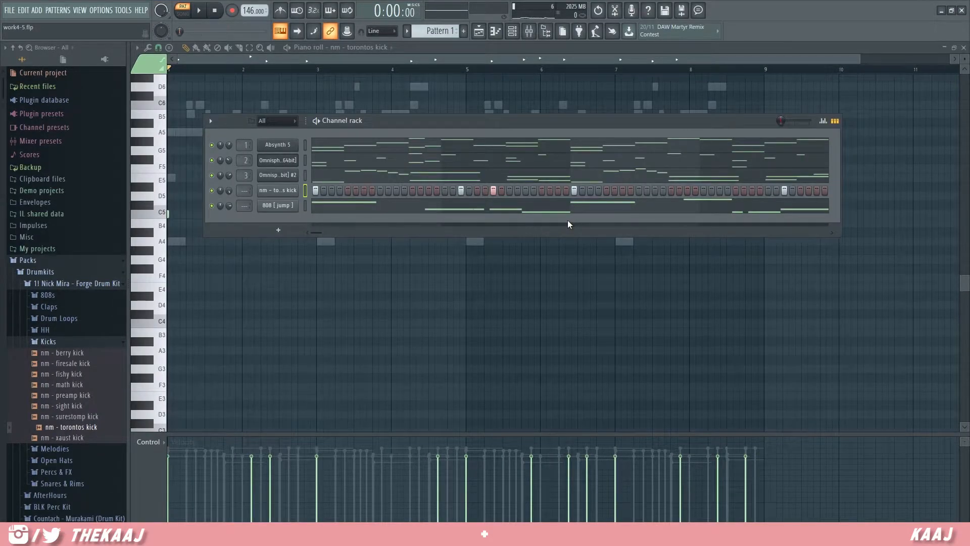
left_click(96, 284)
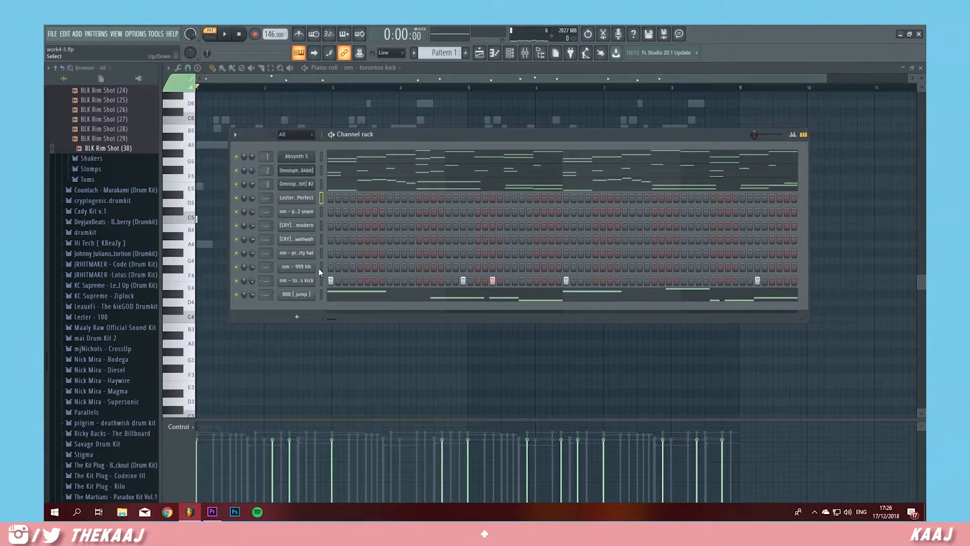
left_click_drag(321, 267, 328, 200)
left_click(322, 267)
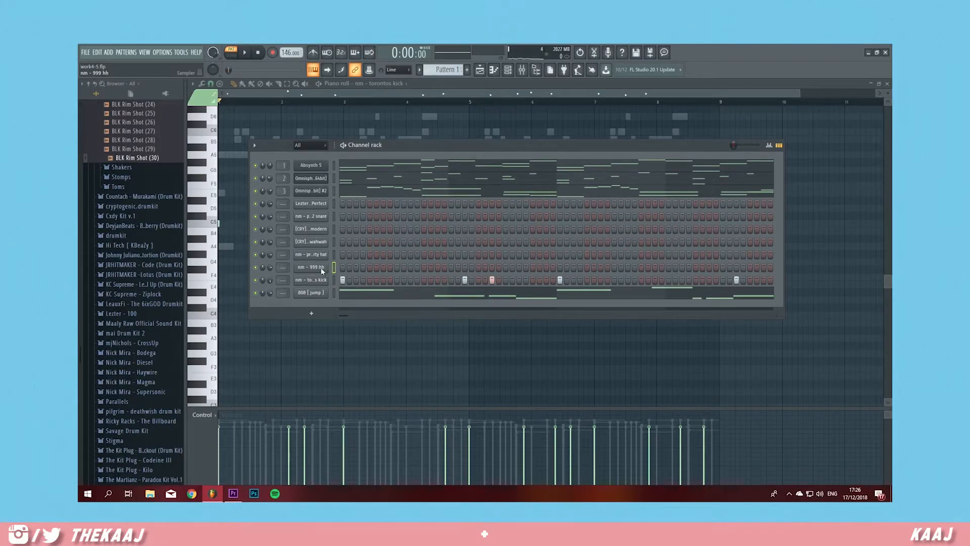
right_click(329, 269)
left_click(417, 207)
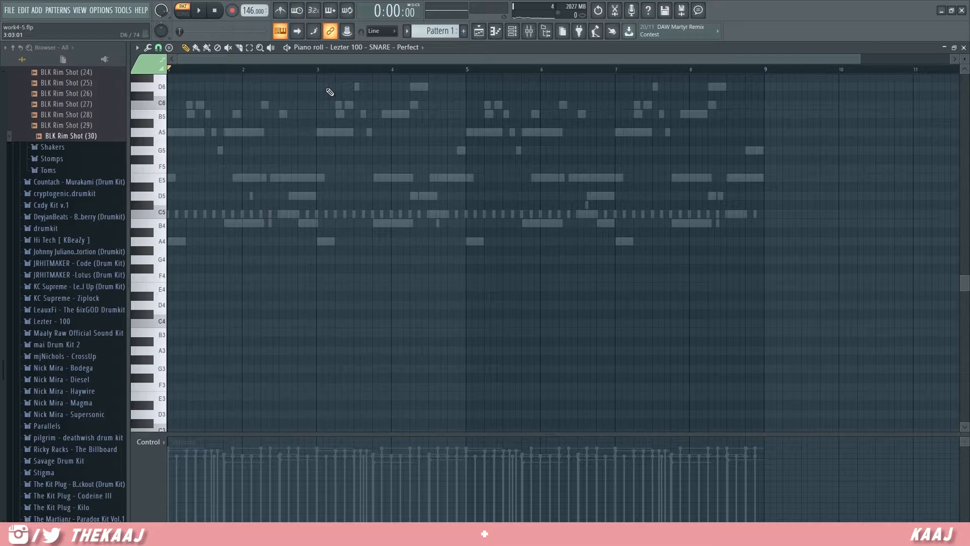
Step: Place Lezter 100 snare notes on C5 at the third beat of each bar and play the pattern
key("q")
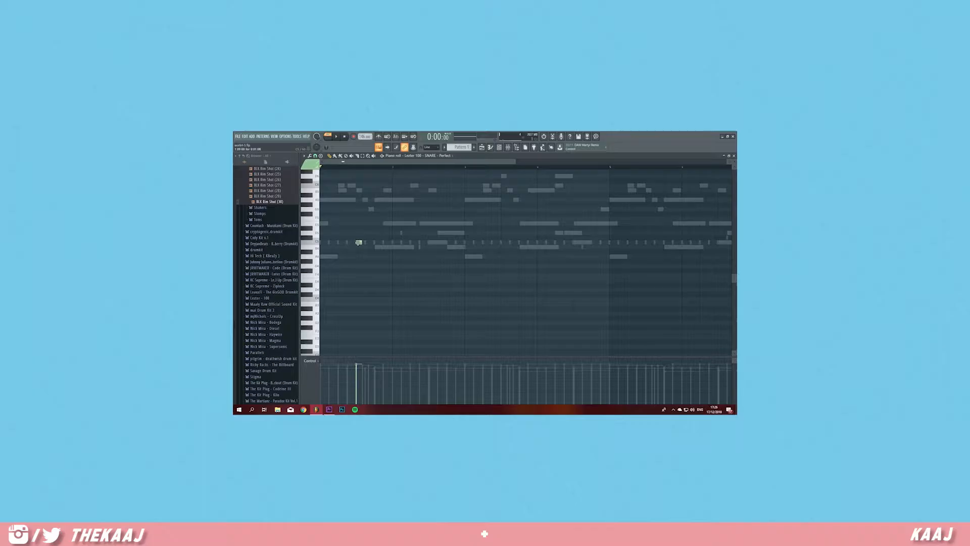
left_click(358, 242)
left_click(431, 241)
key("space")
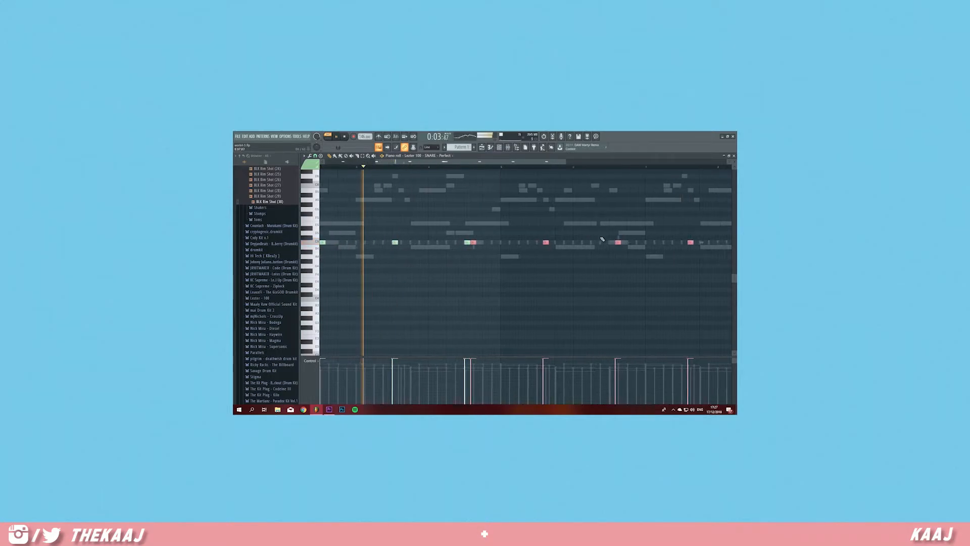
Step: Switch to the nm - patch2 snare channel in the channel rack and add its snare hits across the pattern
key("F6")
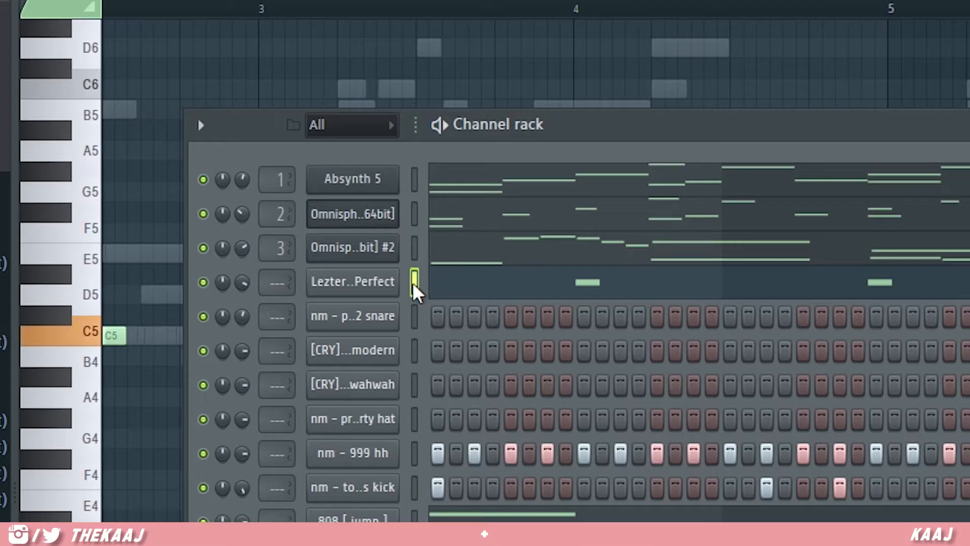
left_click(314, 198)
left_click(415, 314)
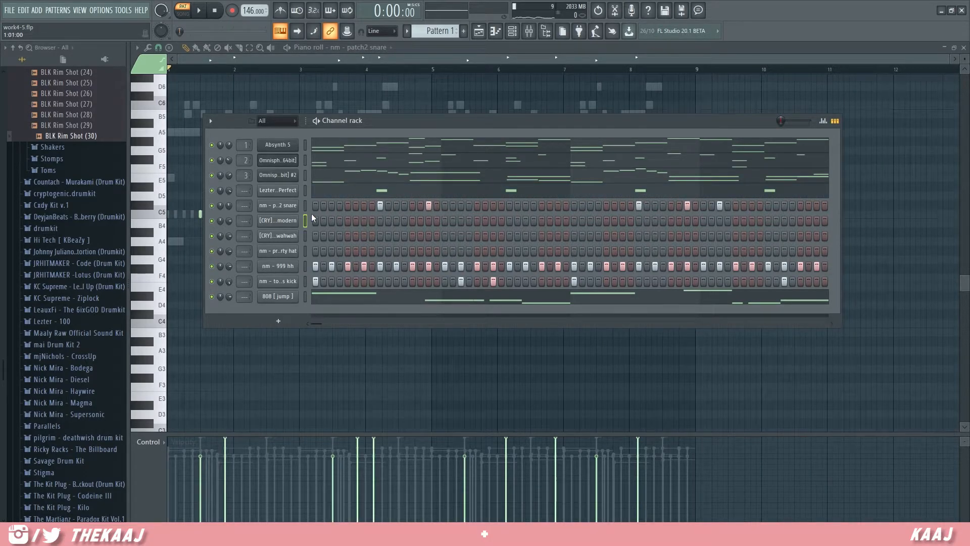
Step: Preview the [CRY] perc.modern sample, place it on the first step of its channel and play the pattern
left_click(291, 219)
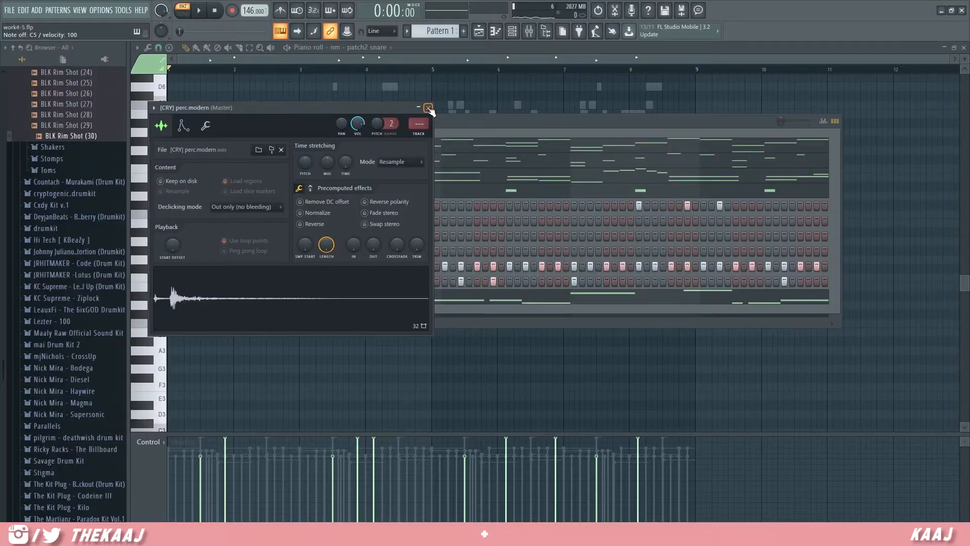
left_click(428, 108)
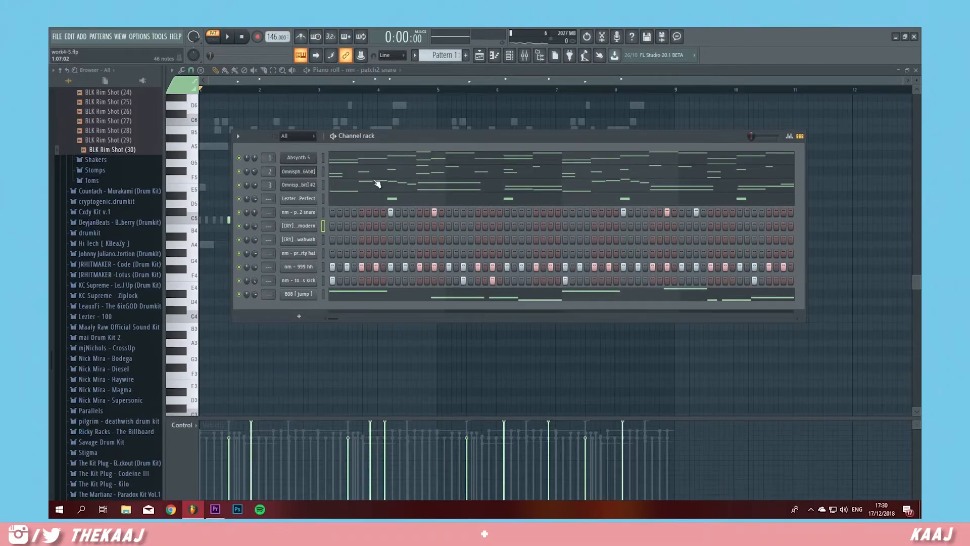
left_click(315, 221)
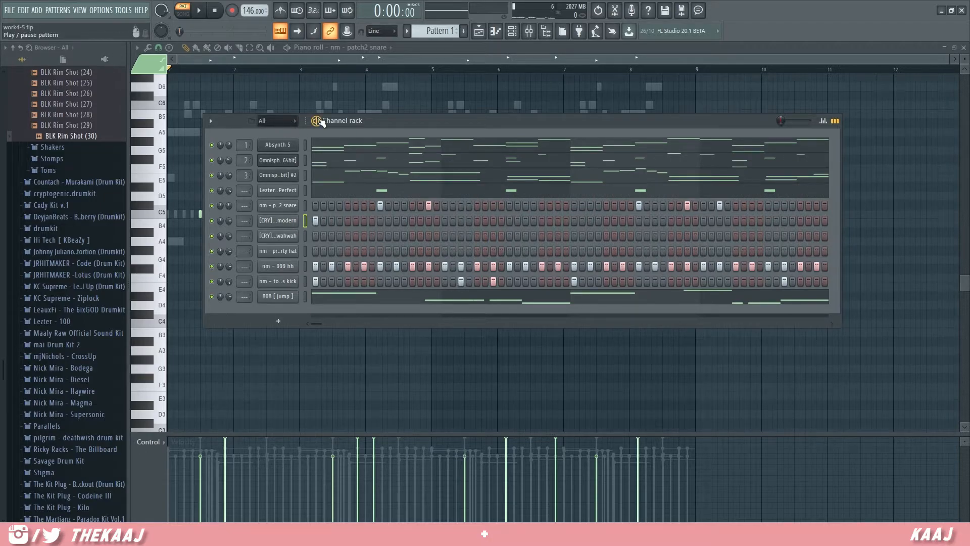
key("space")
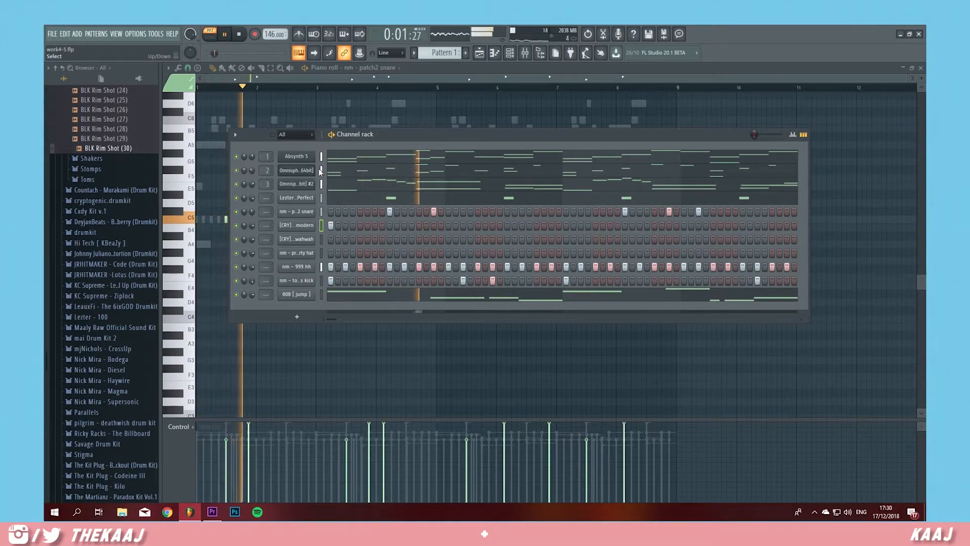
key("space")
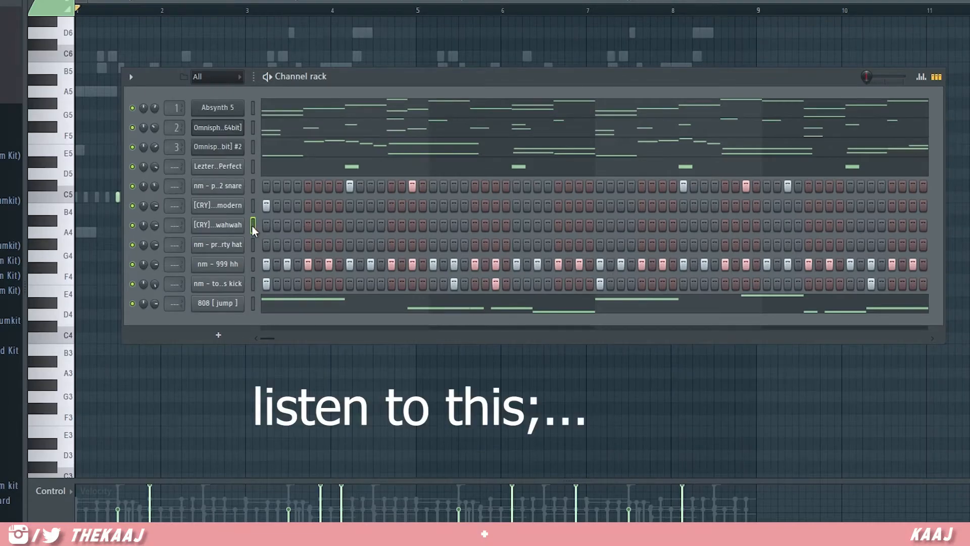
Step: Add a [CRY] wahwah hit on step 45 and an nm party hat hit on step 5
key("z")
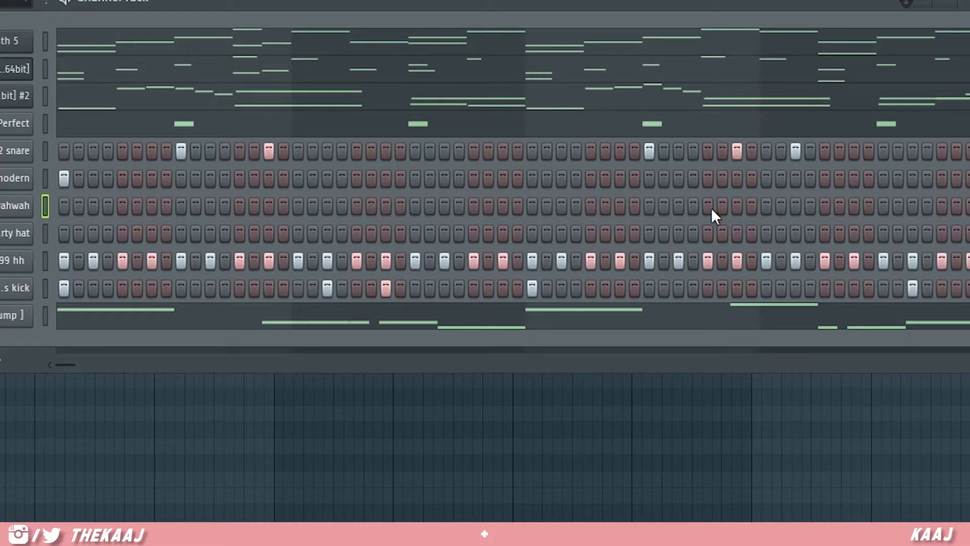
left_click(710, 206)
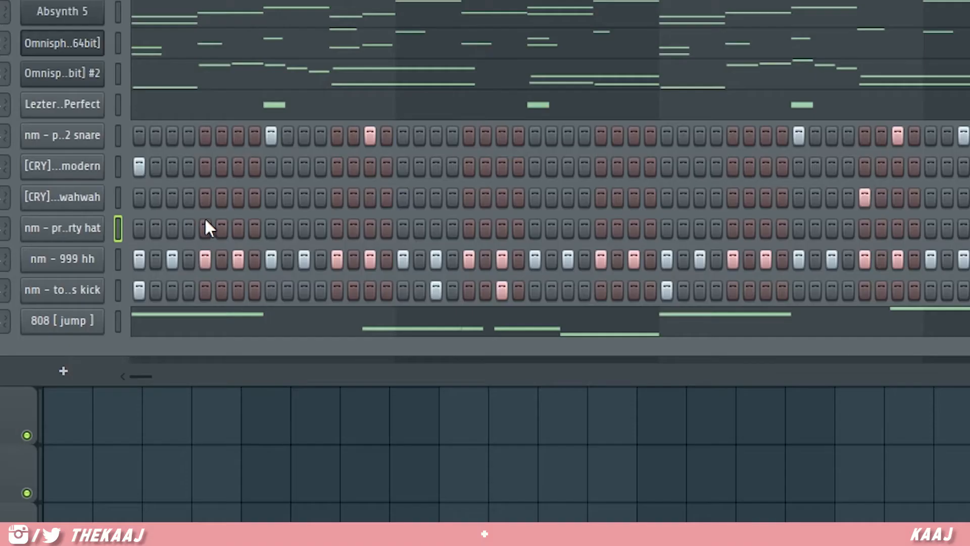
left_click(368, 254)
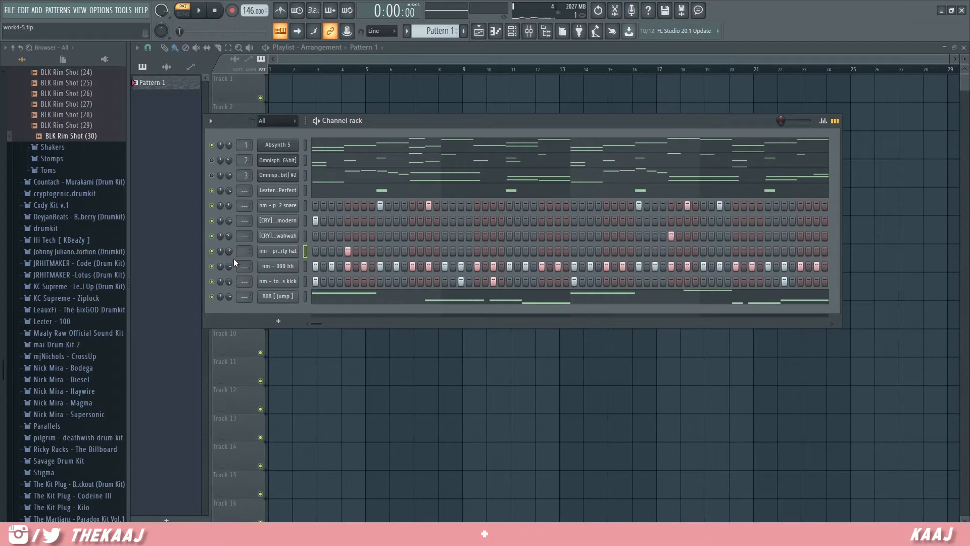
Step: Open the nm - 999 hh hi-hats in the piano roll and delete the C5 notes from bar 5 onward
right_click(292, 266)
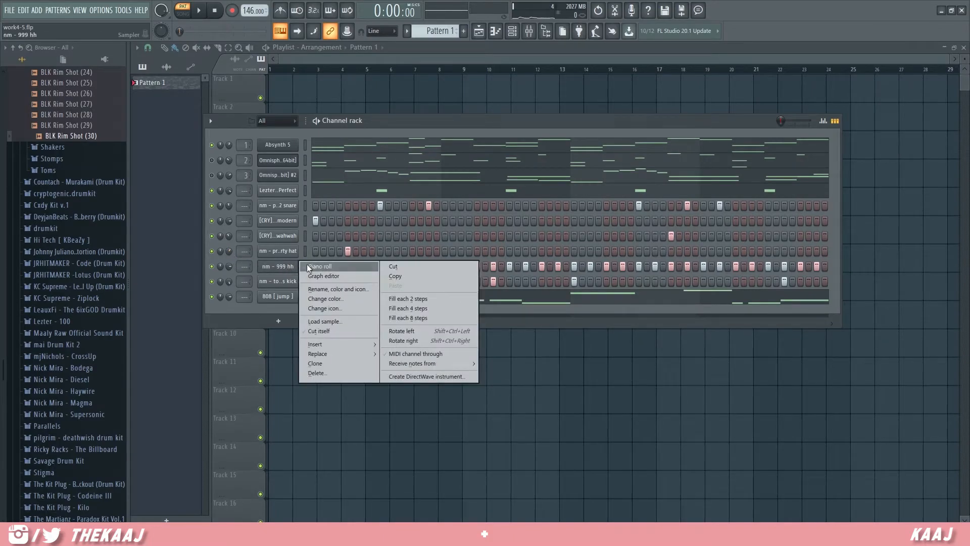
left_click(307, 264)
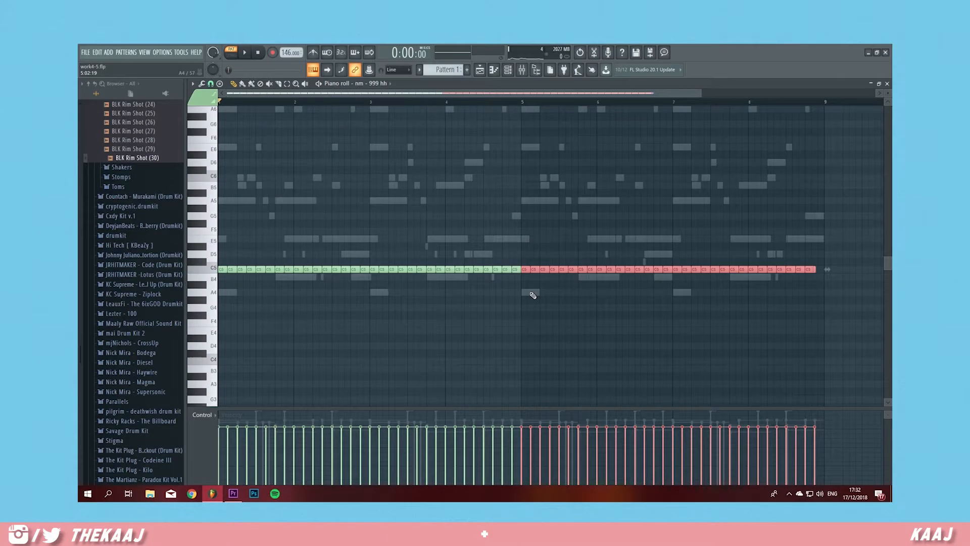
key("Delete")
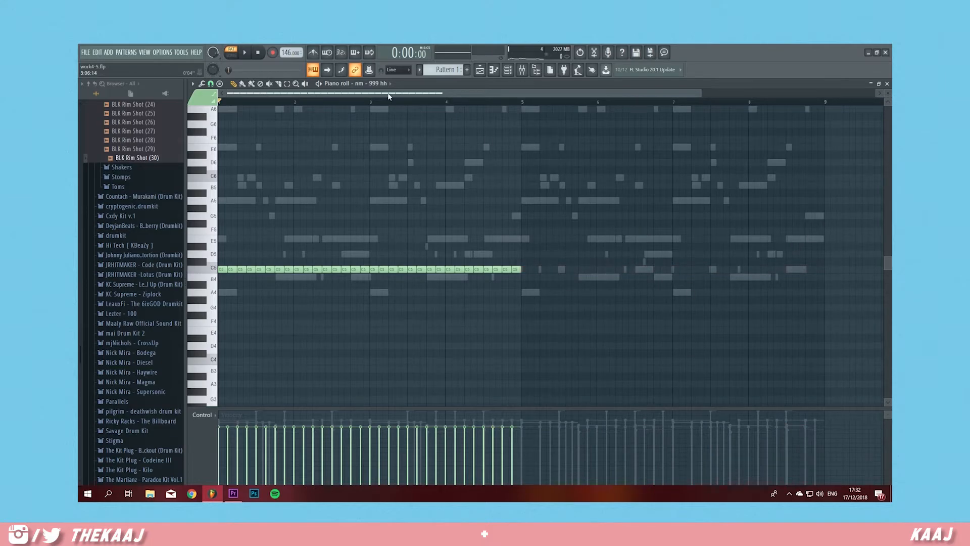
Step: Add short C5 notes after the second hi-hat hit in bar 1 to form a roll and play the pattern
scroll(394, 102, "up", 2)
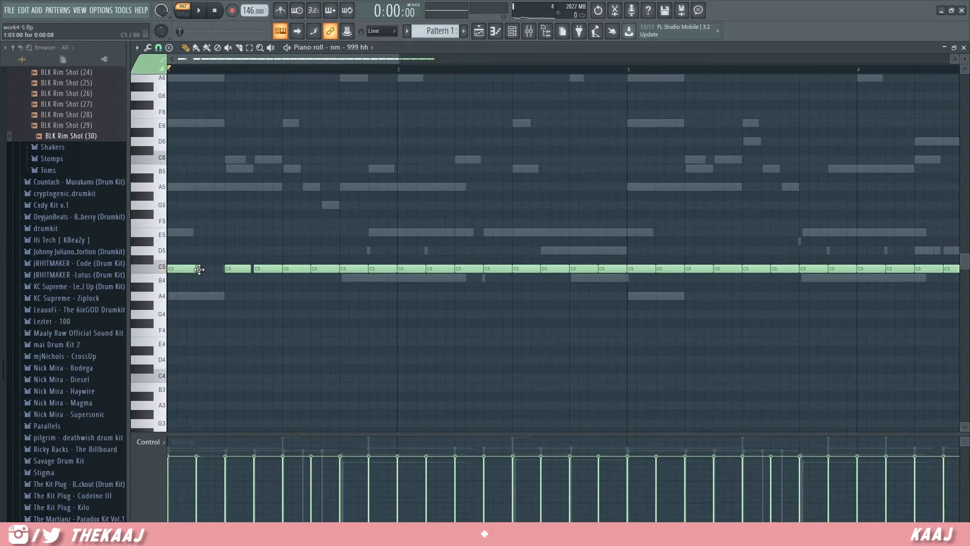
key("space")
key("space")
right_click(203, 268)
left_click(204, 268)
key("space")
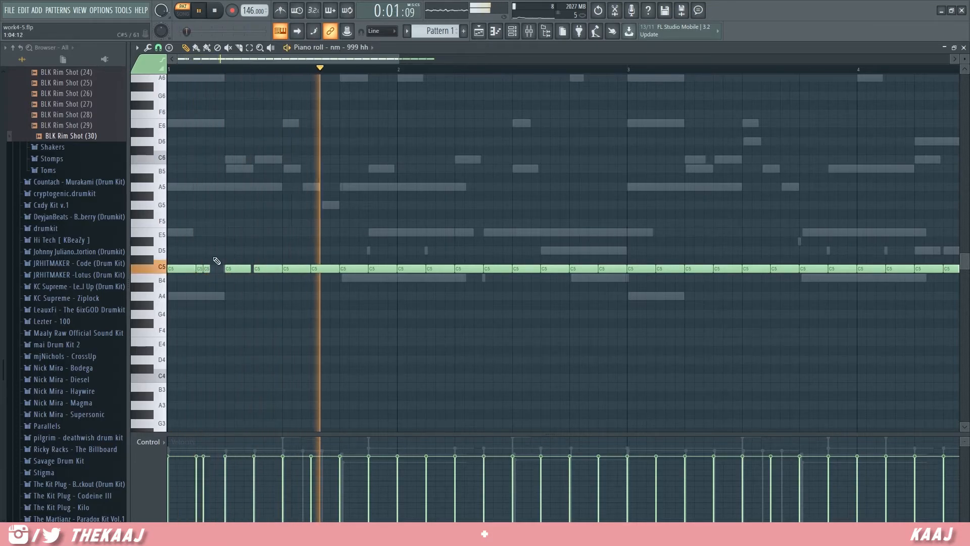
Step: Redraw the short C5 roll note in bar 1 and fill bars 5 to 8 with the copied hi-hats
key("space")
key("space")
key("space")
right_click(206, 269)
left_click(204, 269)
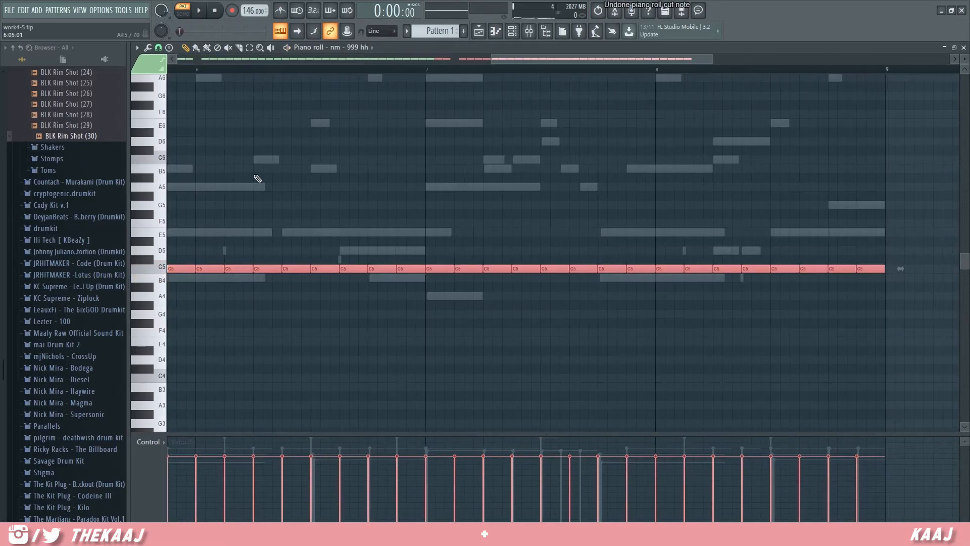
key("ctrl+d")
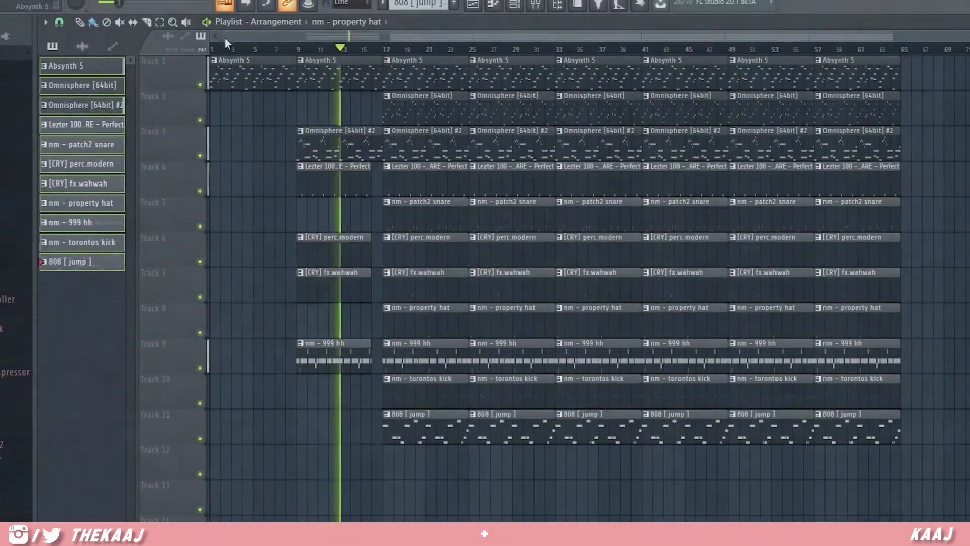
Step: Remove the nm - torontos kick and nm - patch2 snare clips at bar 17 and trim the other drum clips just short of bar 25
scroll(485, 128, "up", 2)
right_click(404, 387)
right_click(399, 212)
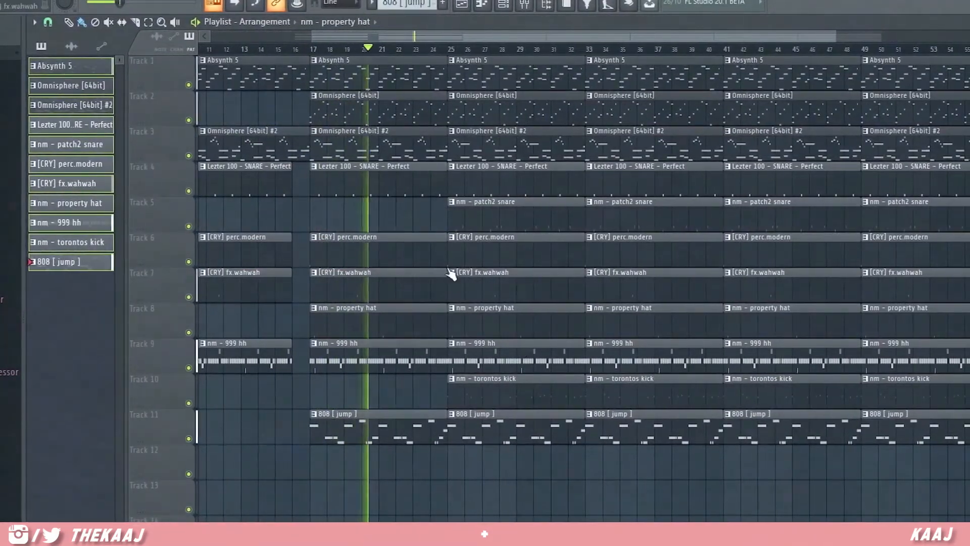
left_click_drag(438, 372, 438, 174)
Step: Delete the Absynth 5 clip at bar 33 and trim the drum and 808 clips there to start at bar 35, with [CRY] perc.modern starting at 33
right_click(507, 61)
key("ctrl+z")
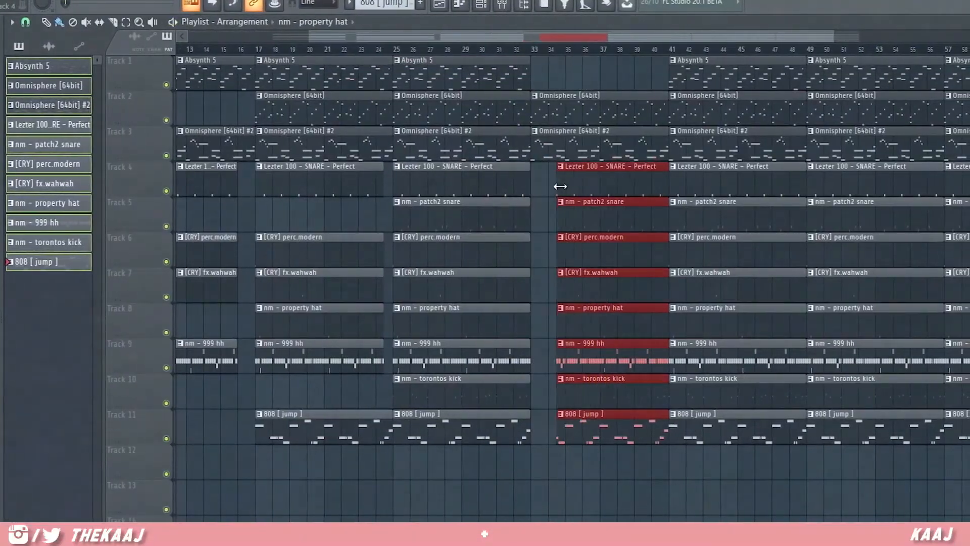
left_click_drag(560, 186, 567, 187)
key("ctrl+d")
left_click_drag(564, 249, 530, 249)
key("space")
Step: Delete the nm - torontos kick clip at bar 41 and the property hat, fx.wahwah and patch2 snare clips at bar 35
right_click(599, 402)
right_click(535, 322)
right_click(535, 287)
right_click(535, 218)
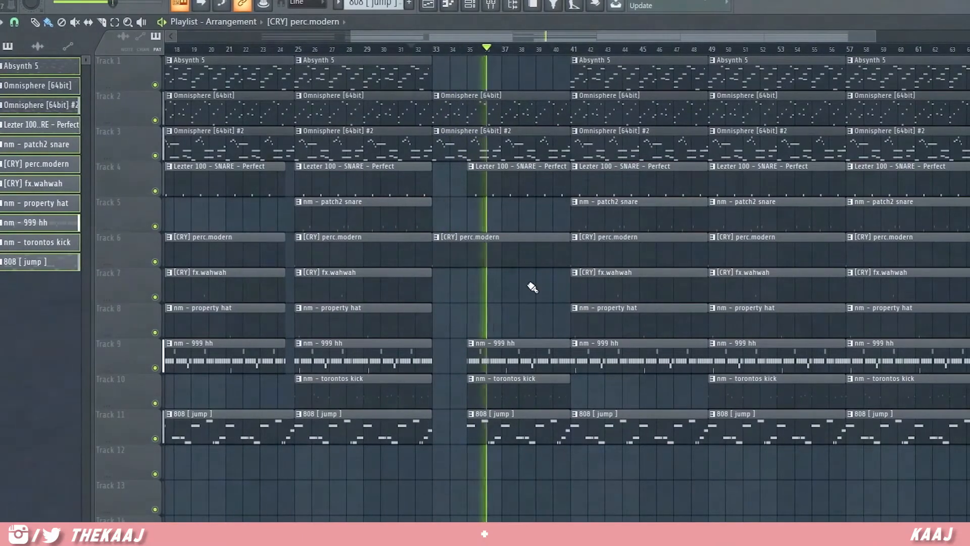
Step: Delete the [CRY] perc.modern and Absynth 5 clips at bar 41
right_click(642, 250)
right_click(628, 108)
right_click(624, 76)
left_click_drag(619, 37, 666, 37)
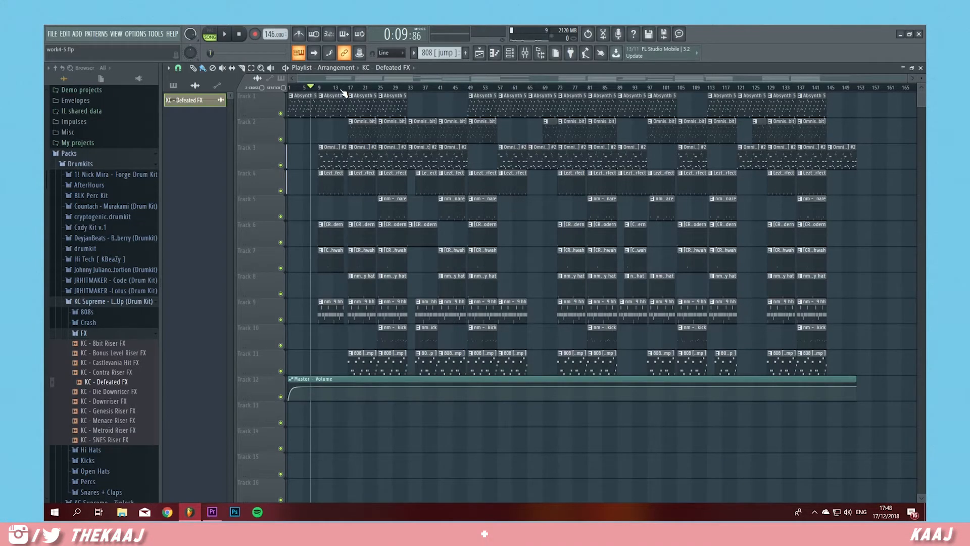
Step: Examine the full arrangement in the playlist and select the snare, percussion and hi-hat clips at bar 17
scroll(348, 89, "up", 5)
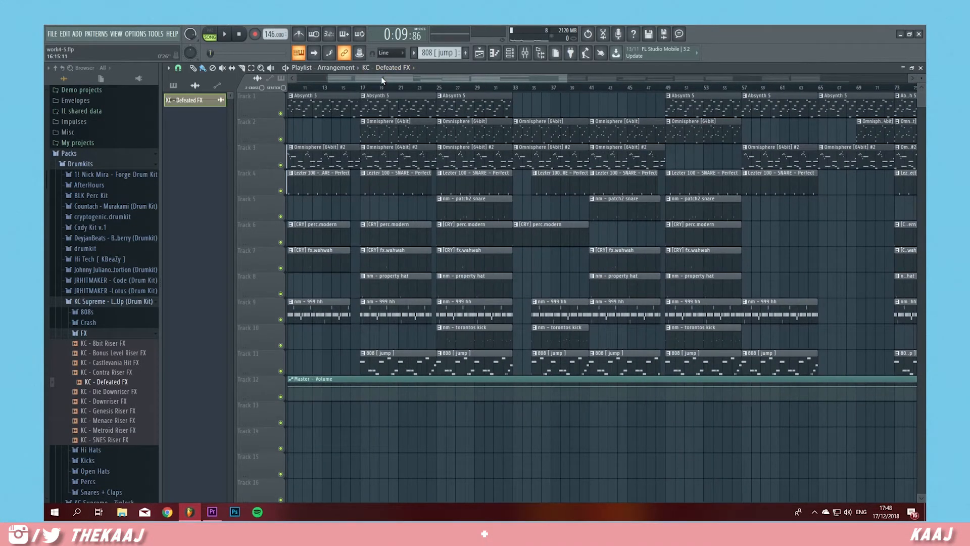
left_click_drag(360, 85, 406, 92)
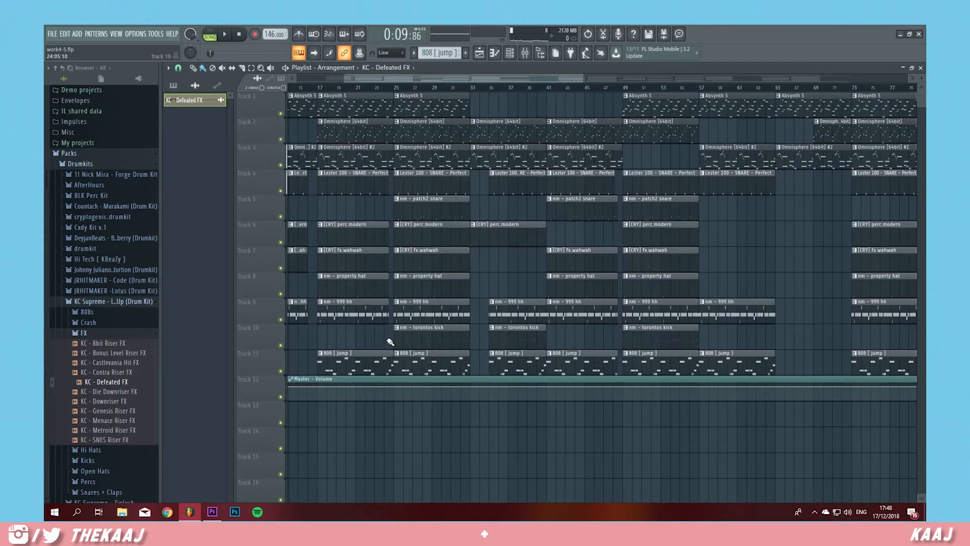
mouse_move(388, 339)
left_mouse_down()
mouse_move(387, 205)
mouse_move(385, 337)
left_mouse_up()
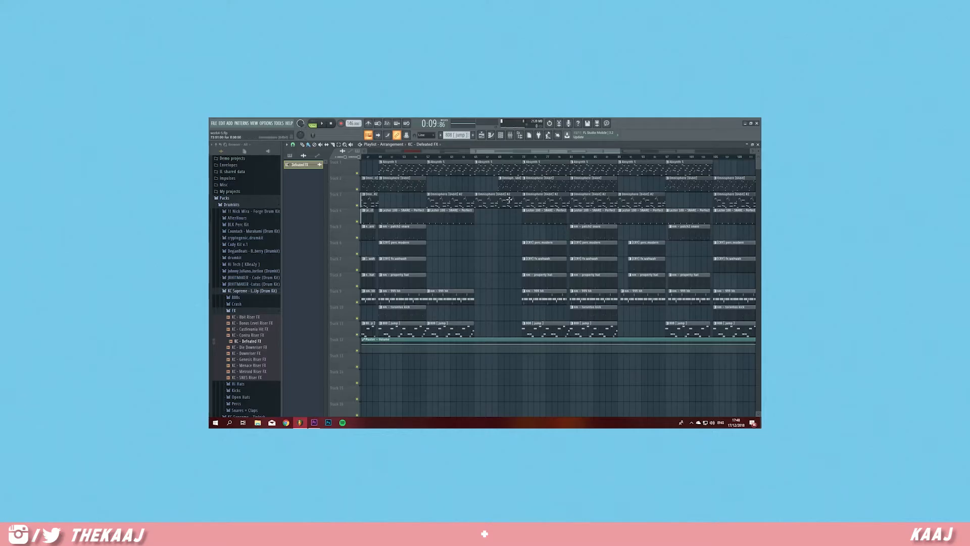
scroll(444, 63, "down", 5)
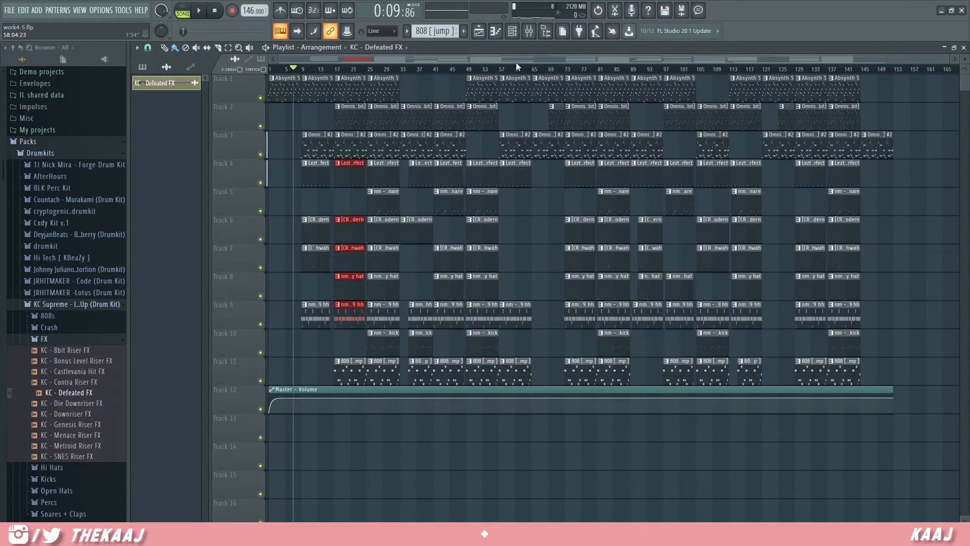